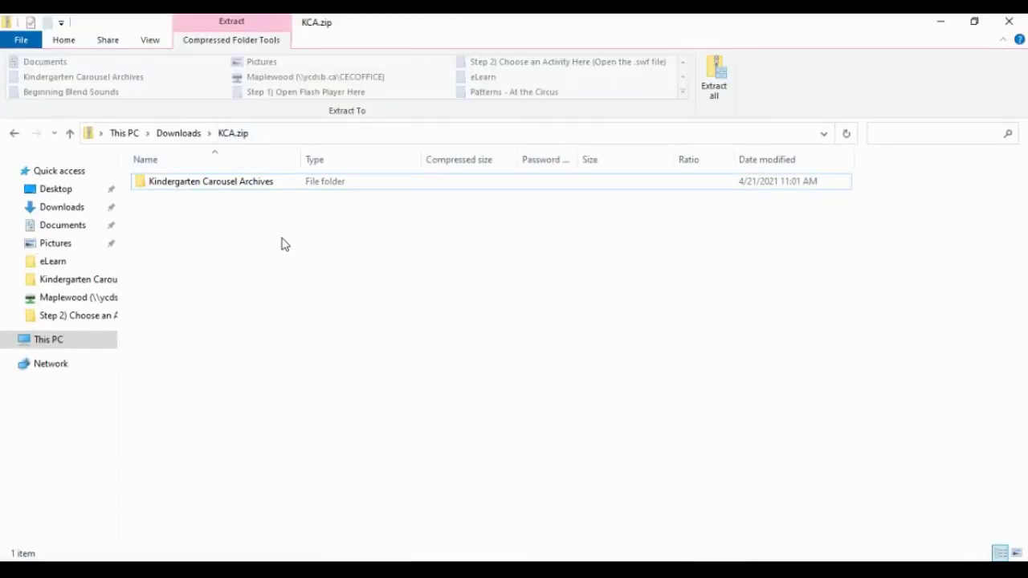
Extract KCA.zip into the KCA folder in Downloads and open the extracted Kindergarten Carousel Archives folder.
{"action": "left_click", "coordinate": [716, 78]}
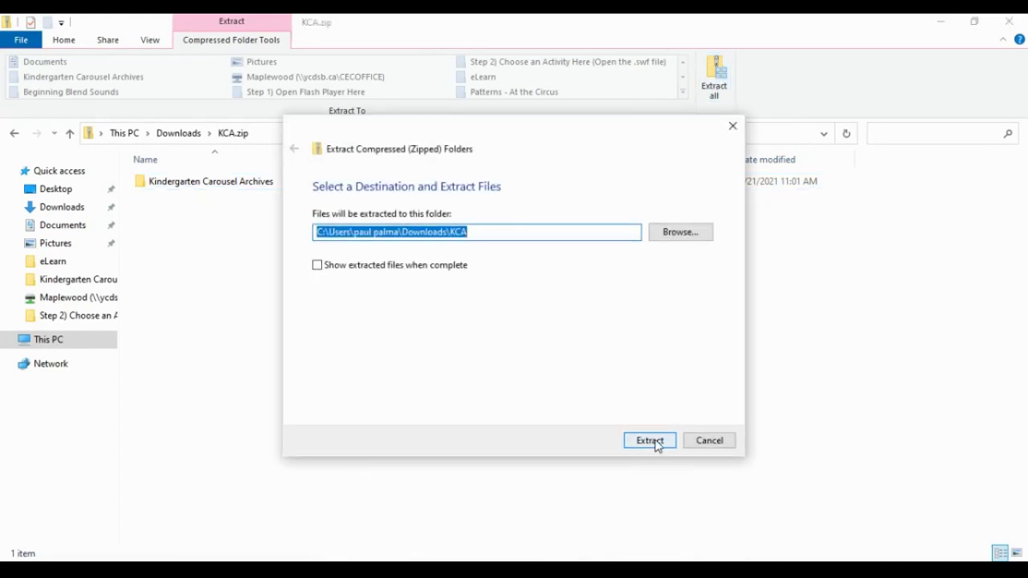
{"action": "left_click", "coordinate": [645, 441]}
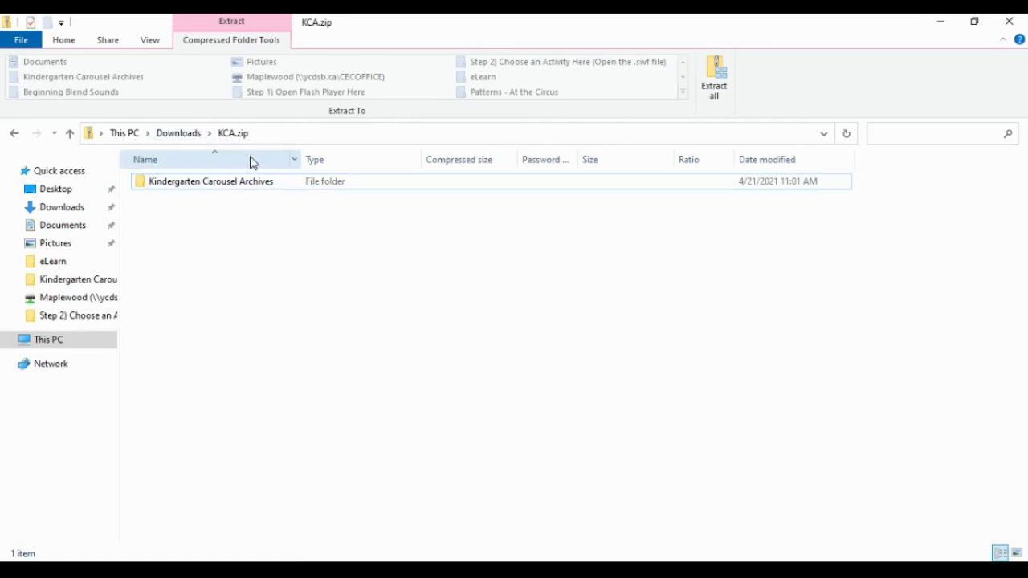
{"action": "left_click", "coordinate": [192, 134]}
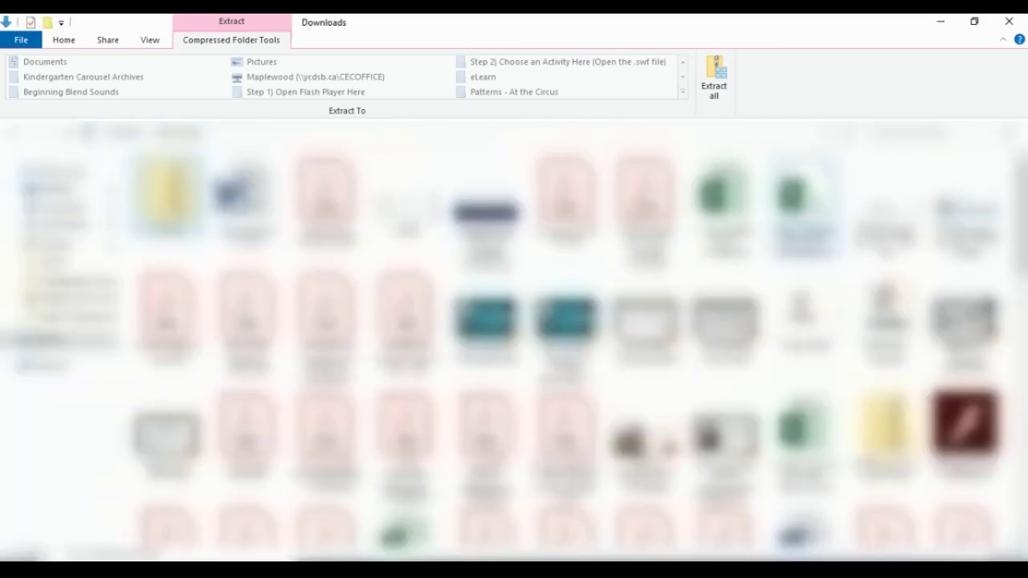
{"action": "scroll", "coordinate": [562, 338], "scroll_direction": "down", "scroll_amount": 5}
{"action": "double_click", "coordinate": [884, 349]}
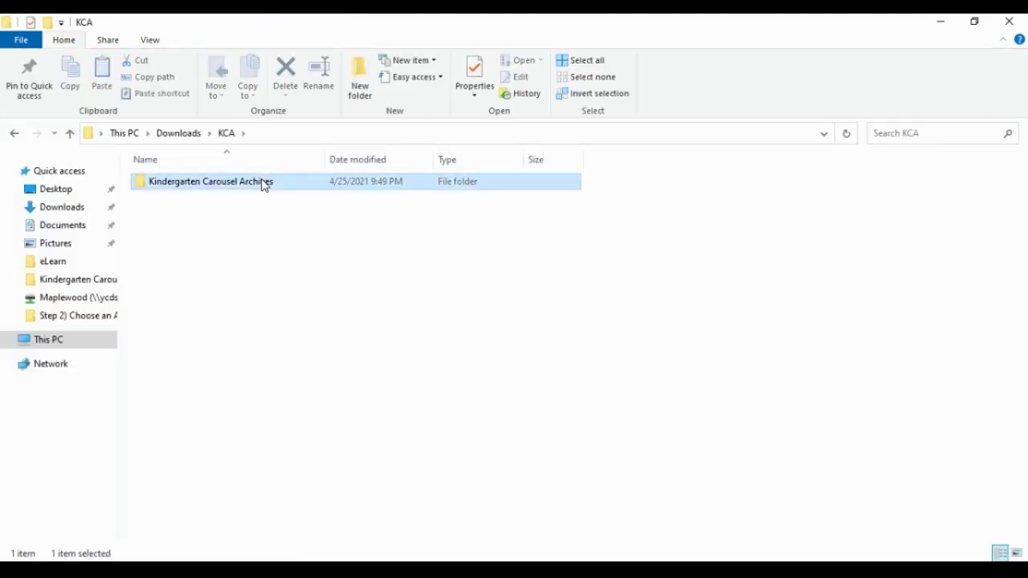
{"action": "double_click", "coordinate": [261, 184]}
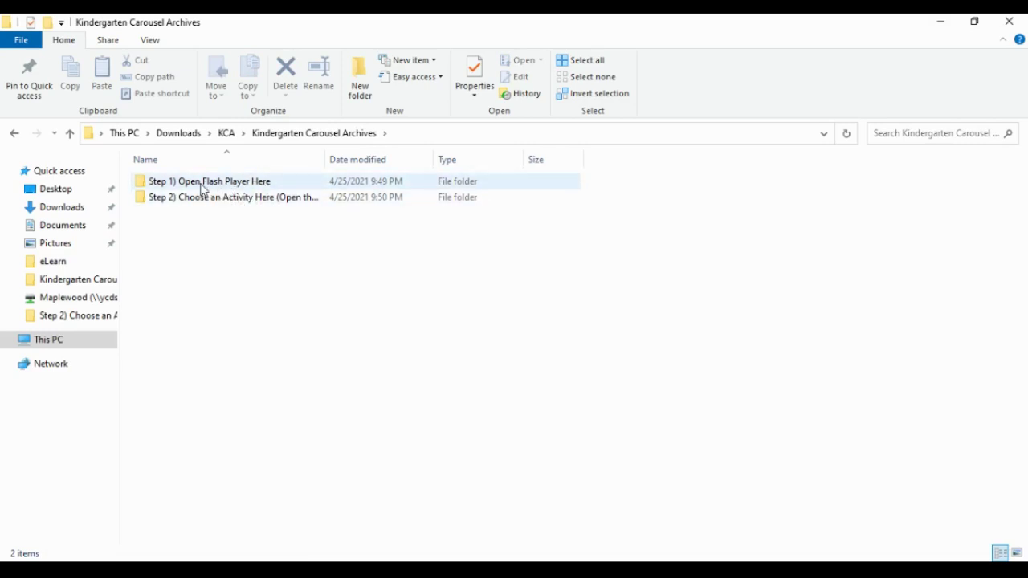
Launch flashplayer_32_sa.exe from the Step 1) Open Flash Player Here folder and reposition the player window.
{"action": "double_click", "coordinate": [226, 182]}
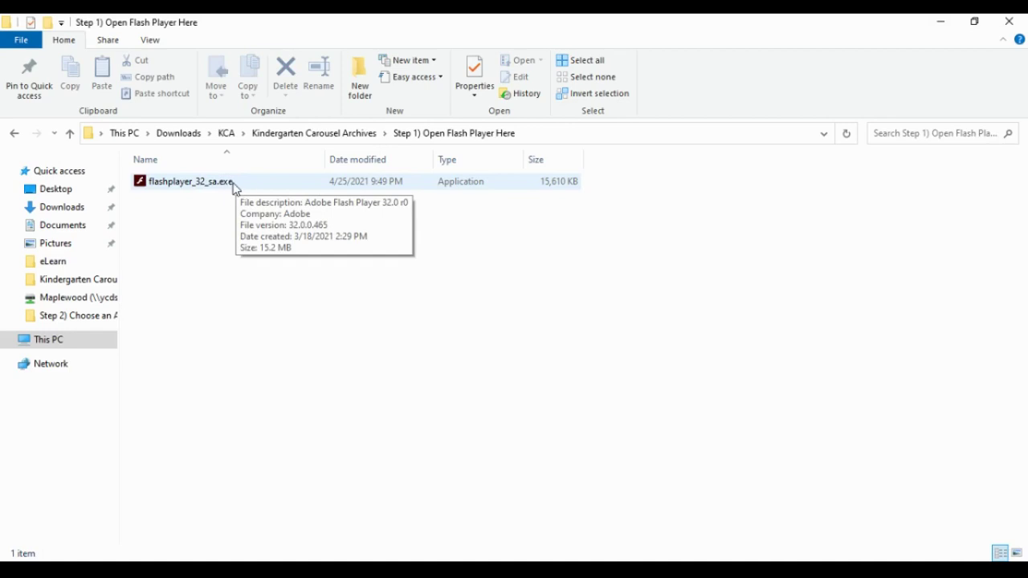
{"action": "double_click", "coordinate": [236, 180]}
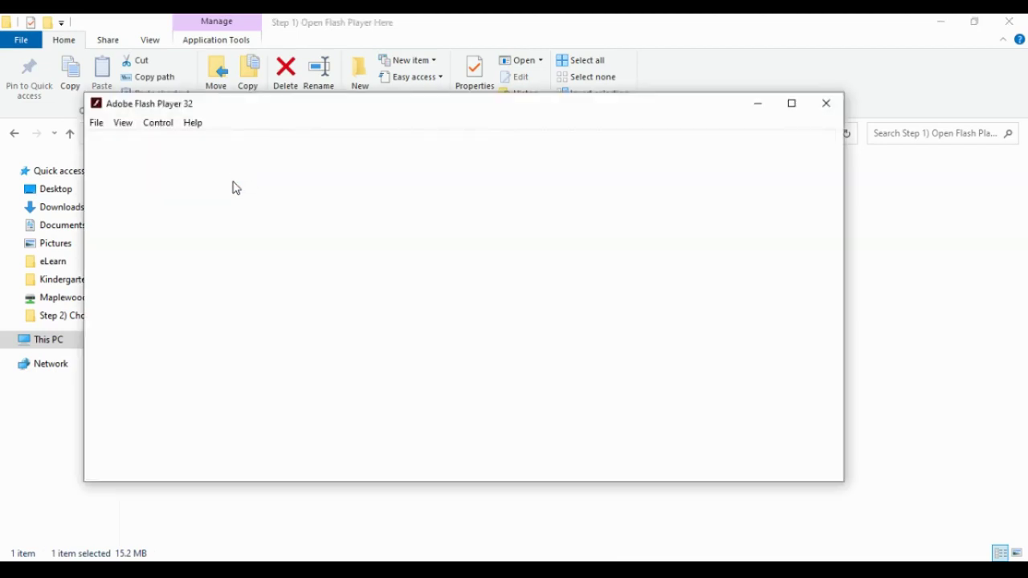
{"action": "left_click_drag", "start_coordinate": [219, 119], "coordinate": [232, 135]}
{"action": "left_click_drag", "start_coordinate": [365, 142], "coordinate": [399, 162]}
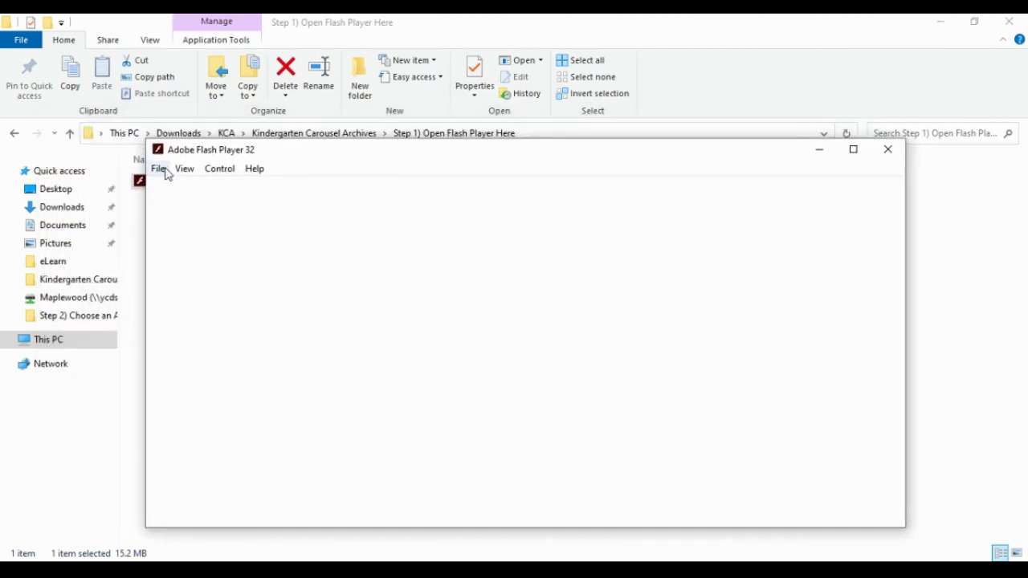
{"action": "left_click", "coordinate": [159, 170]}
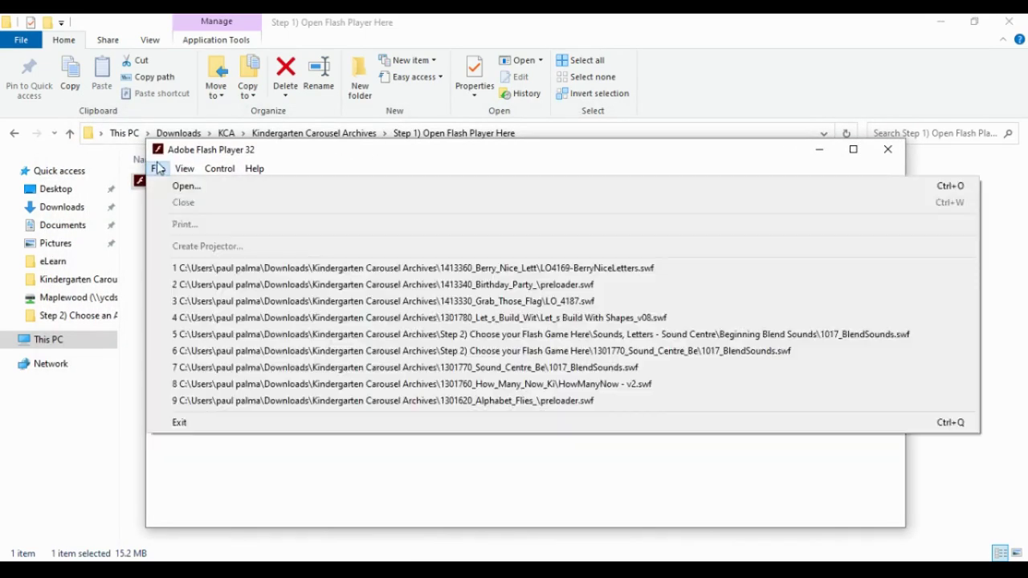
{"action": "left_click", "coordinate": [180, 186]}
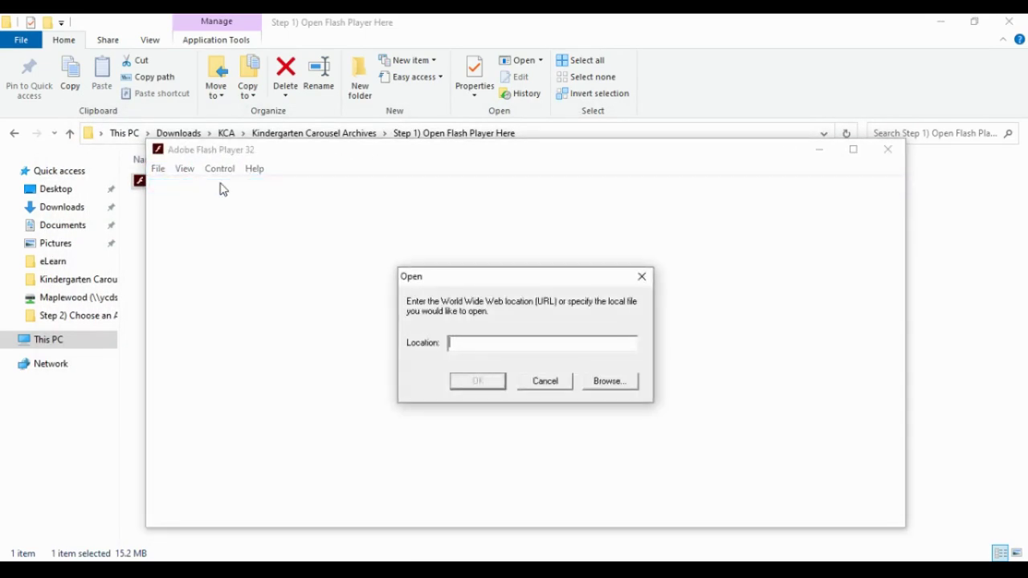
{"action": "left_click", "coordinate": [616, 389]}
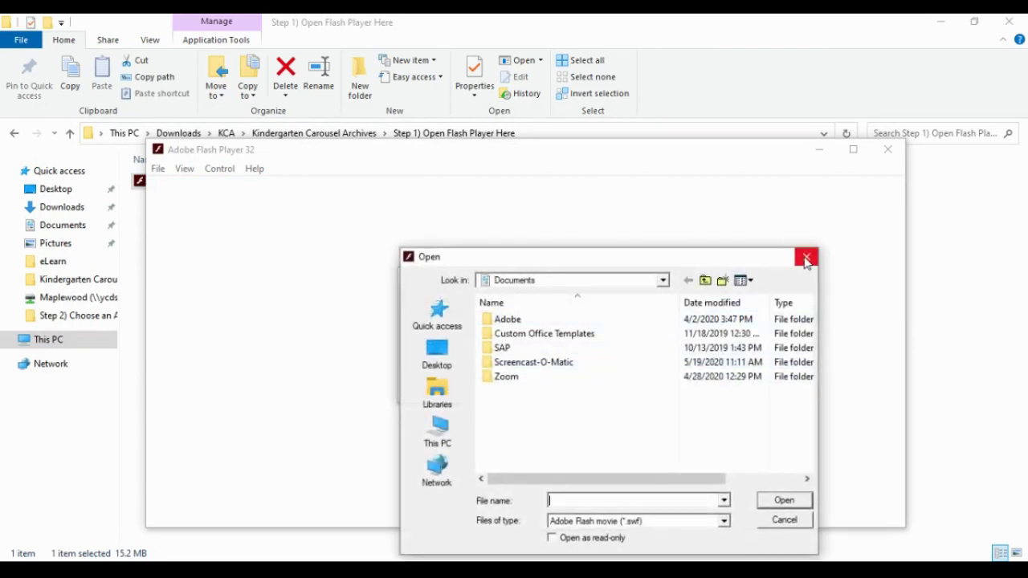
{"action": "left_click", "coordinate": [807, 258]}
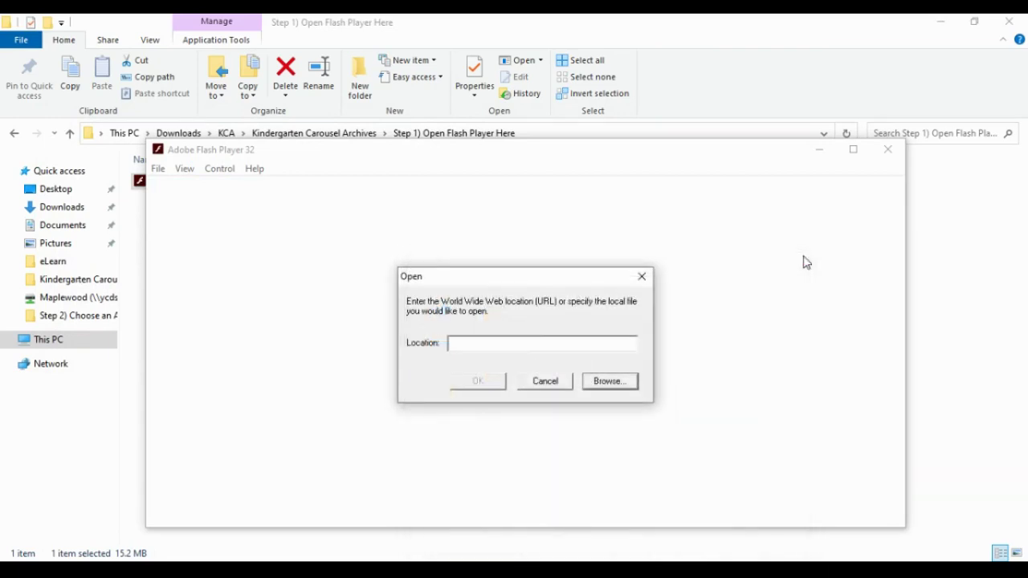
{"action": "left_click", "coordinate": [648, 278]}
Close Flash Player and open the Step 2) Choose an Activity Here (Open the .swf file) folder in Kindergarten Carousel Archives.
{"action": "left_click", "coordinate": [888, 149]}
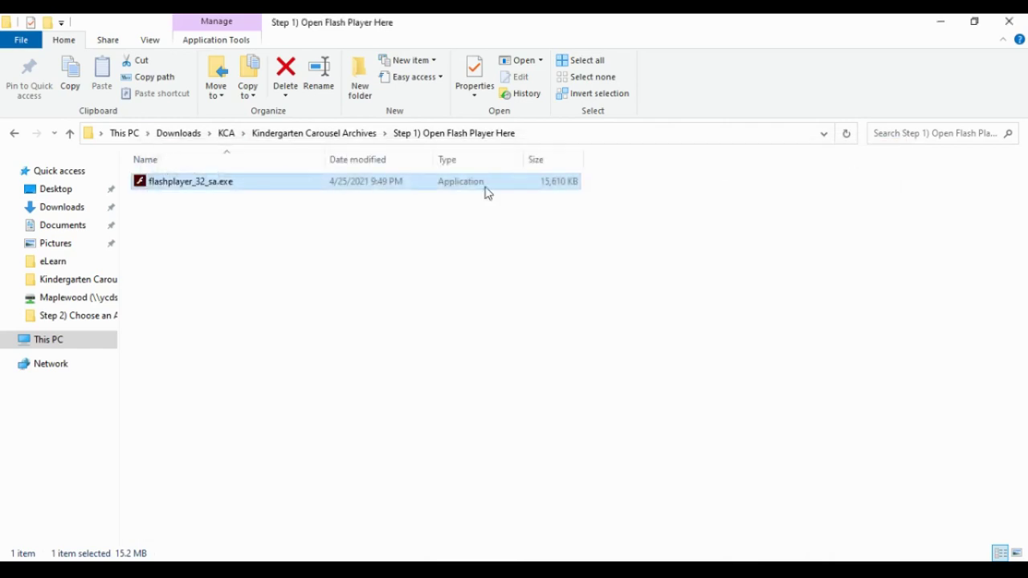
{"action": "left_click", "coordinate": [321, 133]}
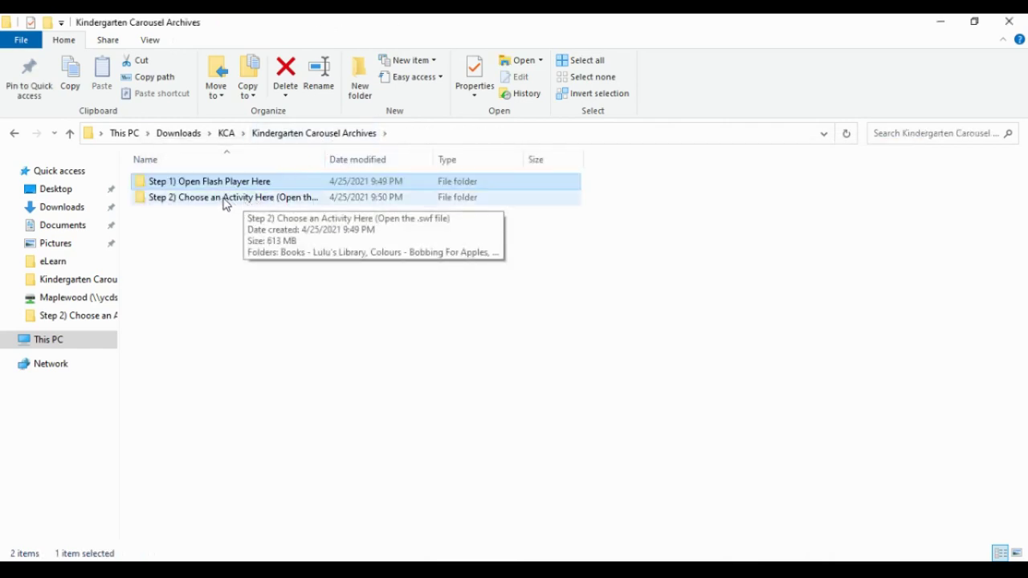
{"action": "double_click", "coordinate": [230, 185]}
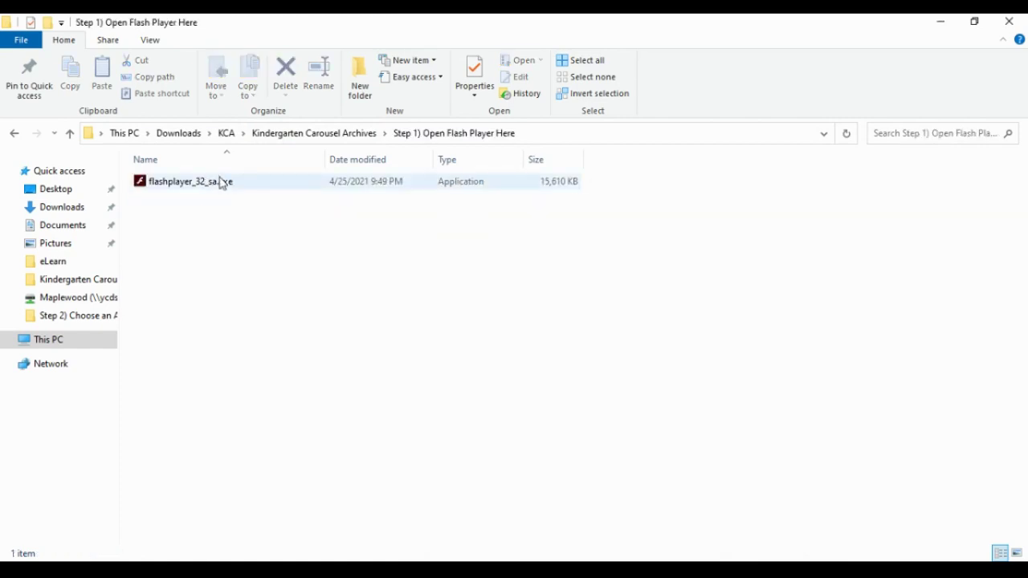
{"action": "left_click", "coordinate": [327, 139]}
{"action": "double_click", "coordinate": [208, 200]}
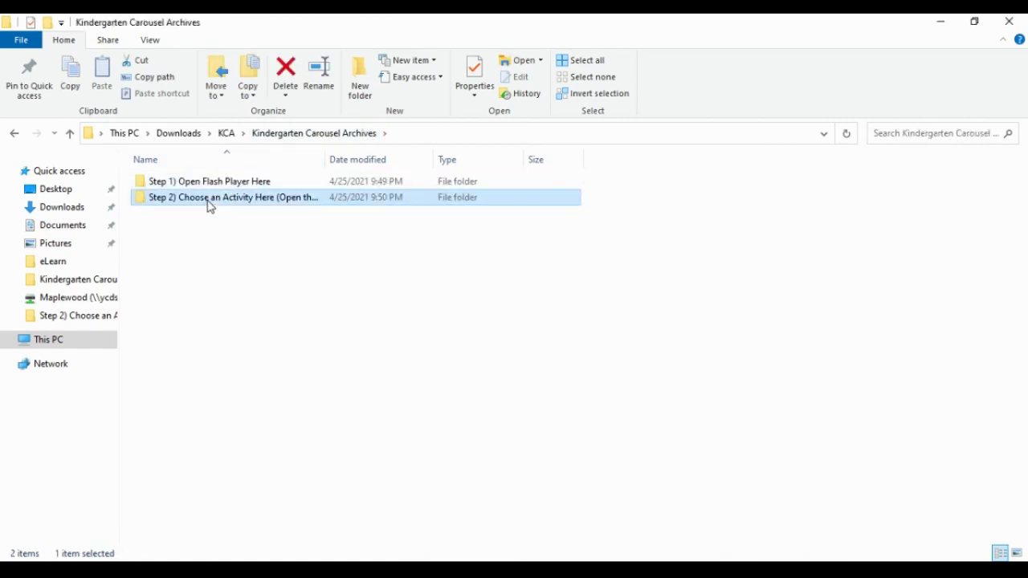
Look through the list of activity folders to see which subjects and games are available.
{"action": "scroll", "coordinate": [270, 201], "scroll_direction": "down", "scroll_amount": 20}
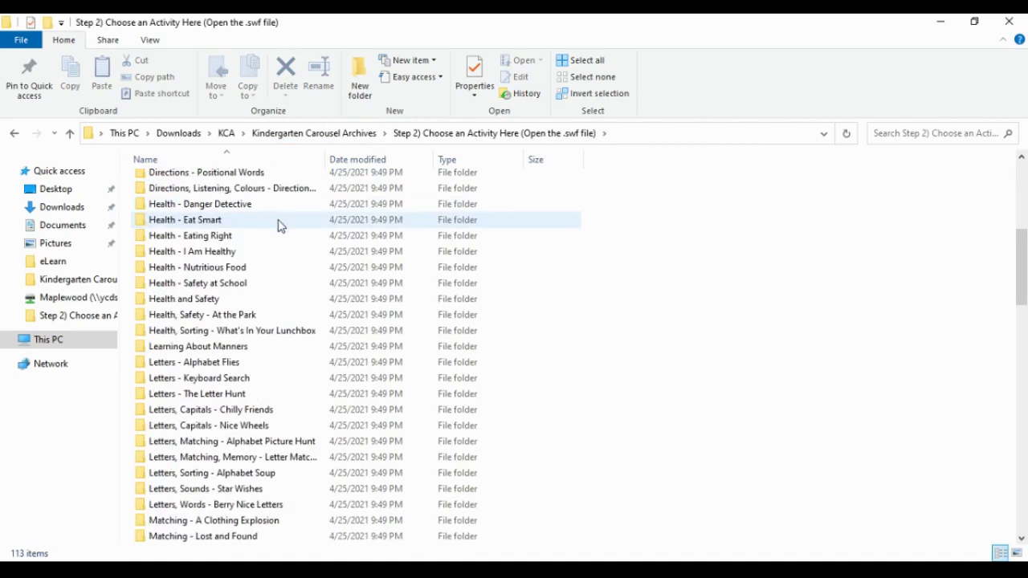
{"action": "scroll", "coordinate": [279, 245], "scroll_direction": "down", "scroll_amount": 6}
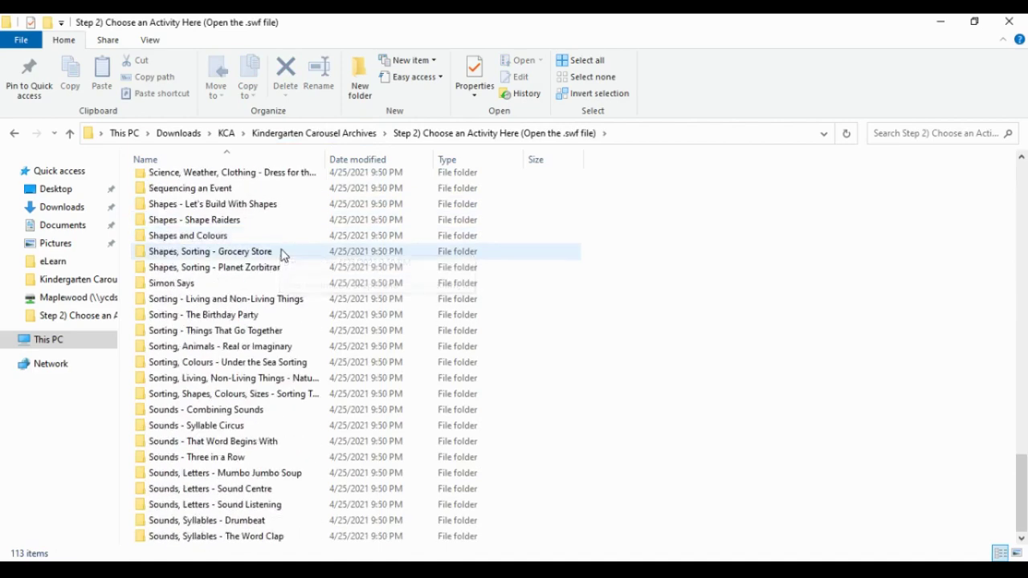
{"action": "scroll", "coordinate": [298, 277], "scroll_direction": "up", "scroll_amount": 20}
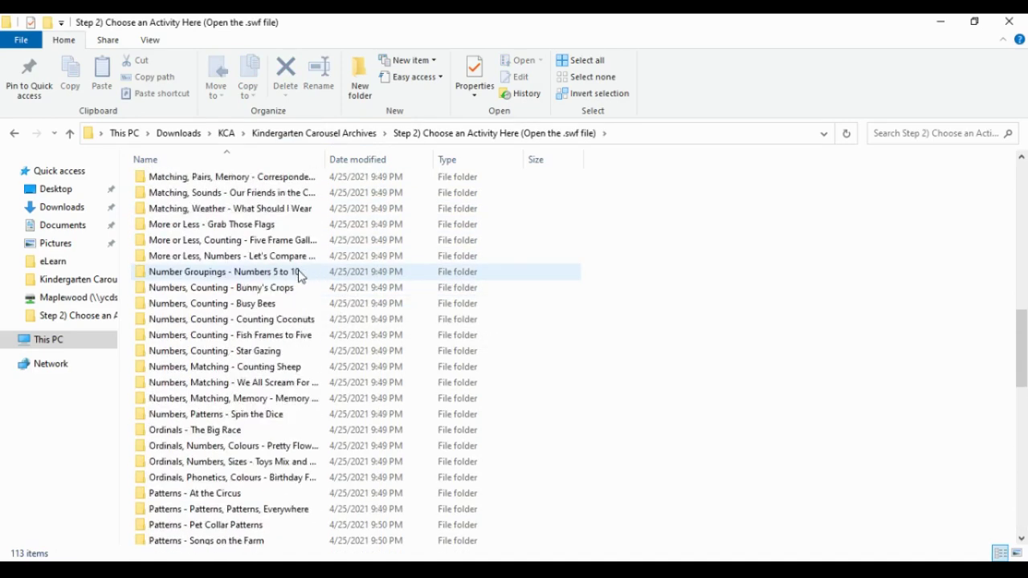
{"action": "scroll", "coordinate": [207, 211], "scroll_direction": "up", "scroll_amount": 1}
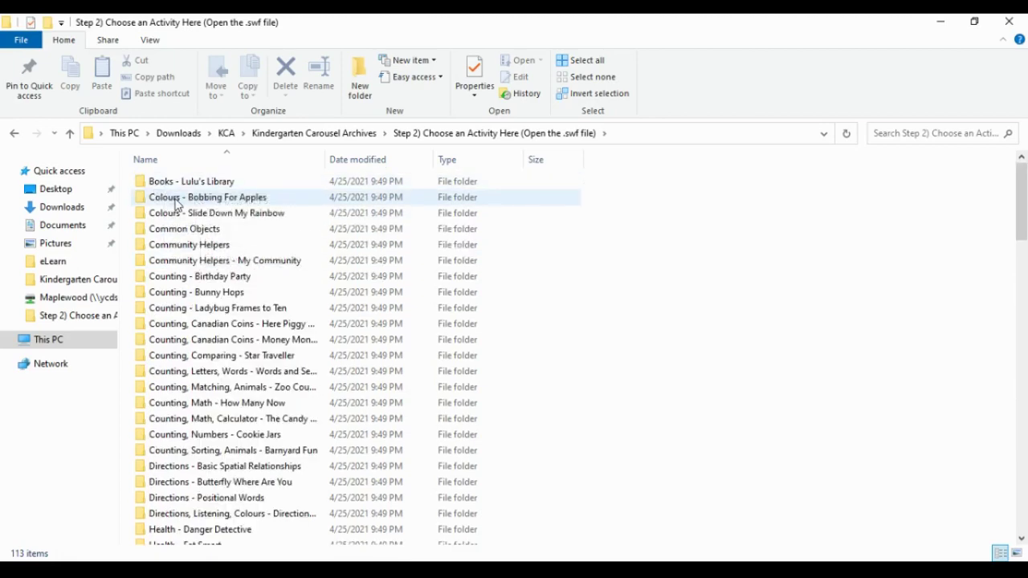
{"action": "scroll", "coordinate": [178, 275], "scroll_direction": "down", "scroll_amount": 3}
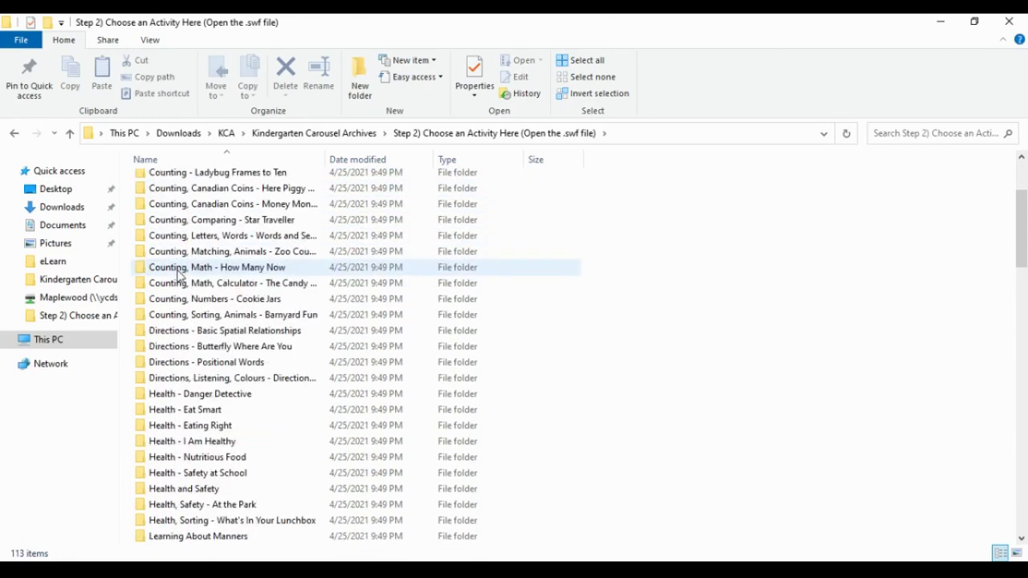
{"action": "scroll", "coordinate": [178, 275], "scroll_direction": "down", "scroll_amount": 4}
{"action": "scroll", "coordinate": [179, 275], "scroll_direction": "down", "scroll_amount": 4}
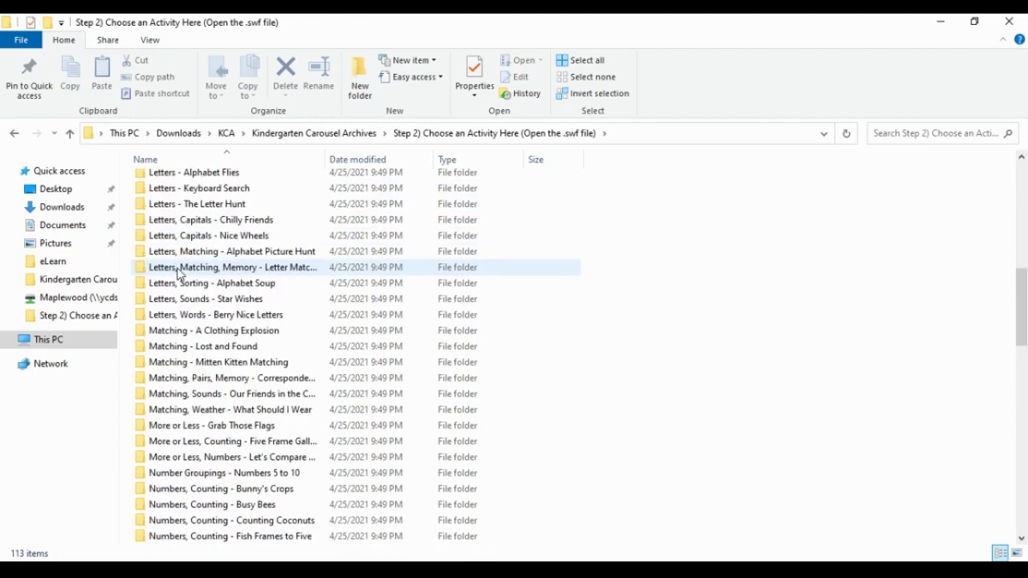
{"action": "scroll", "coordinate": [184, 342], "scroll_direction": "down", "scroll_amount": 2}
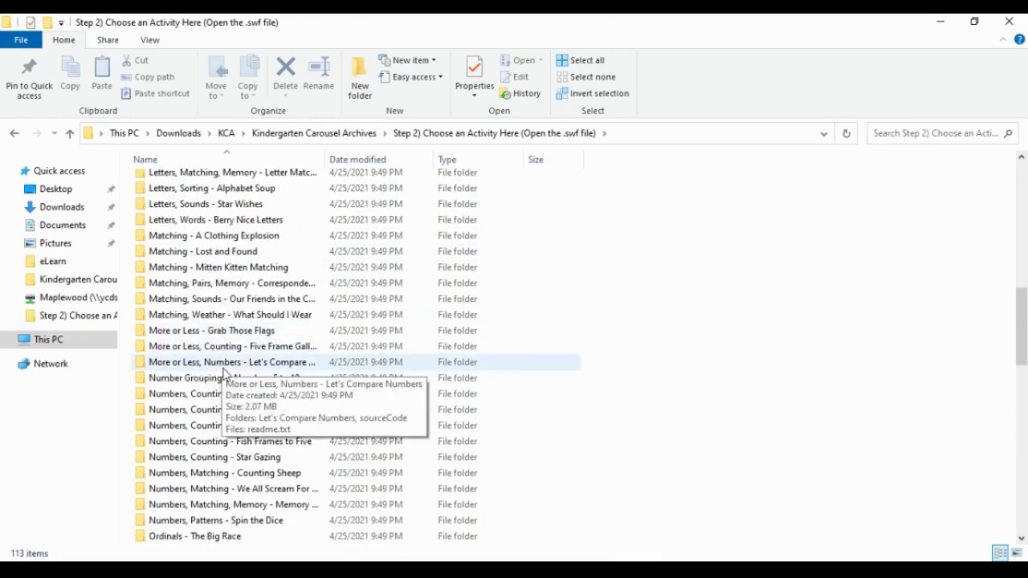
{"action": "scroll", "coordinate": [207, 375], "scroll_direction": "down", "scroll_amount": 8}
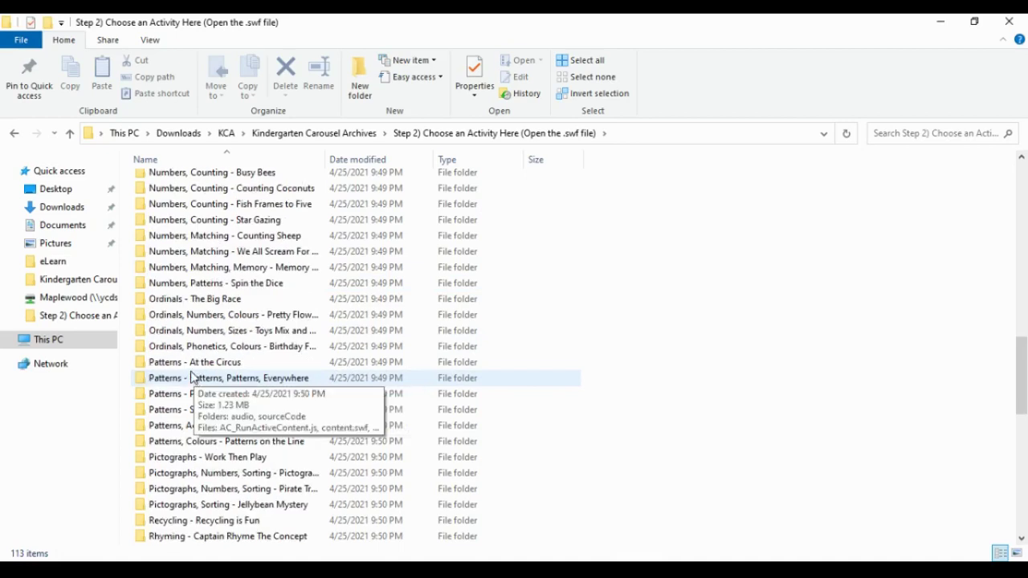
{"action": "scroll", "coordinate": [201, 362], "scroll_direction": "up", "scroll_amount": 19}
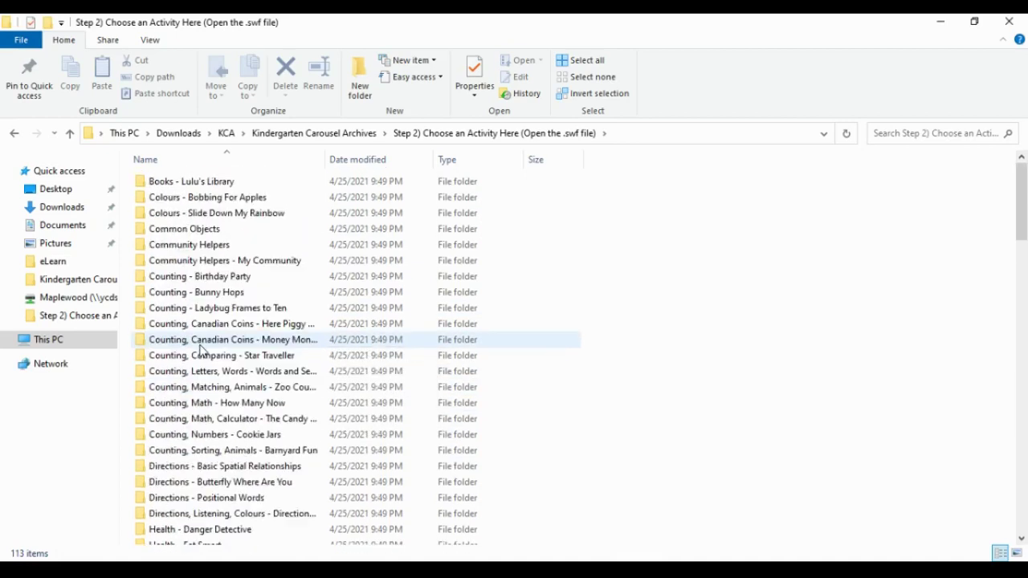
Open the Counting - Bunny Hops folder and widen the Name column to show the full file names.
{"action": "double_click", "coordinate": [245, 294]}
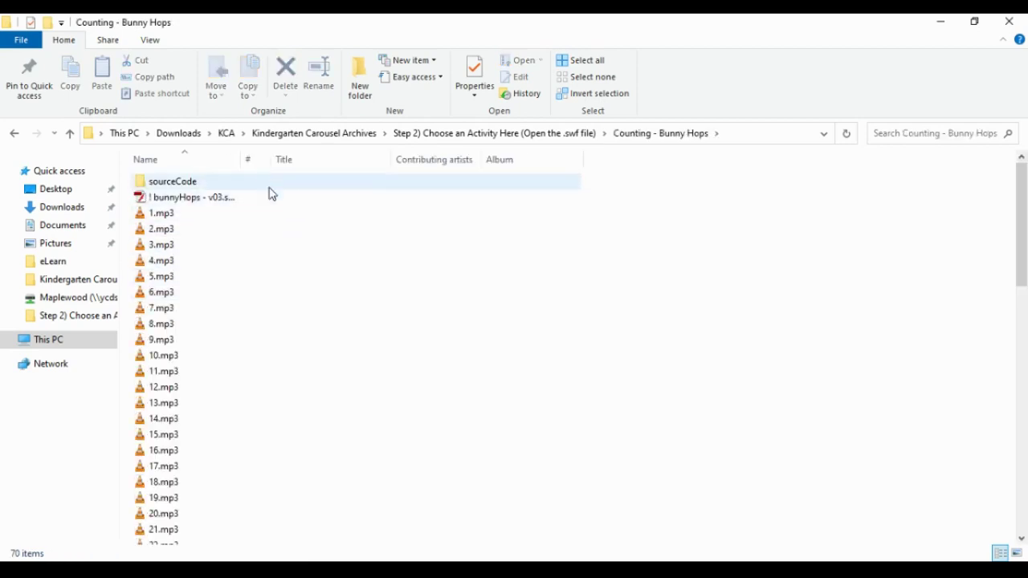
{"action": "left_click_drag", "start_coordinate": [241, 158], "coordinate": [360, 159]}
{"action": "scroll", "coordinate": [273, 305], "scroll_direction": "down", "scroll_amount": 15}
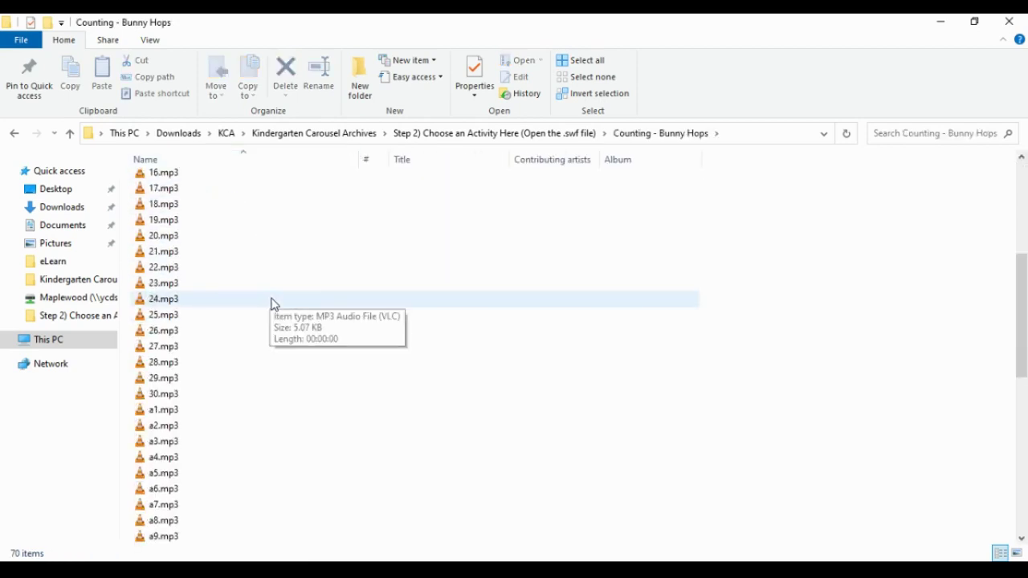
{"action": "scroll", "coordinate": [321, 341], "scroll_direction": "up", "scroll_amount": 15}
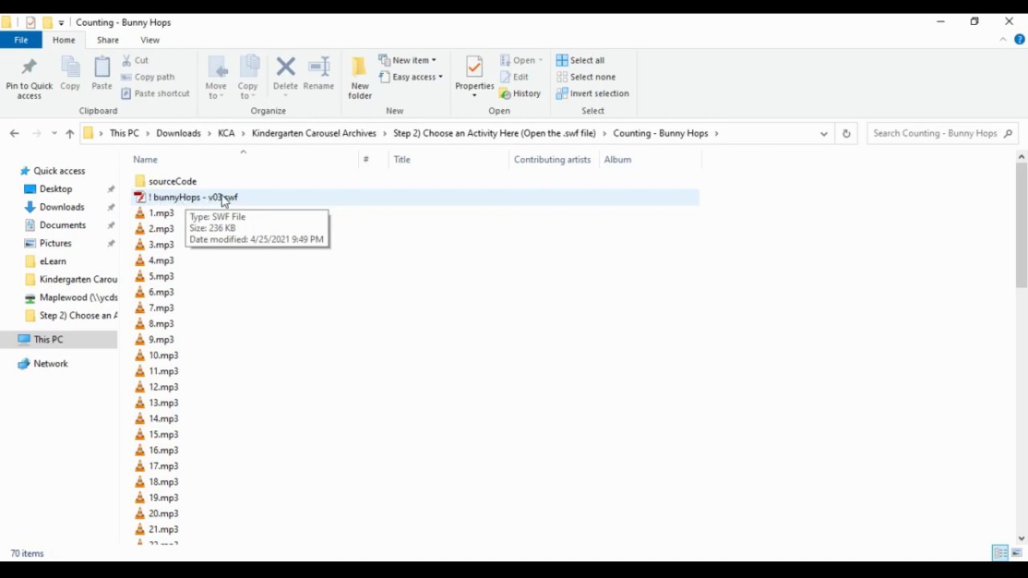
Run the activity file ! bunnyHops - v03.swf and stop its spoken instructions.
{"action": "double_click", "coordinate": [264, 199]}
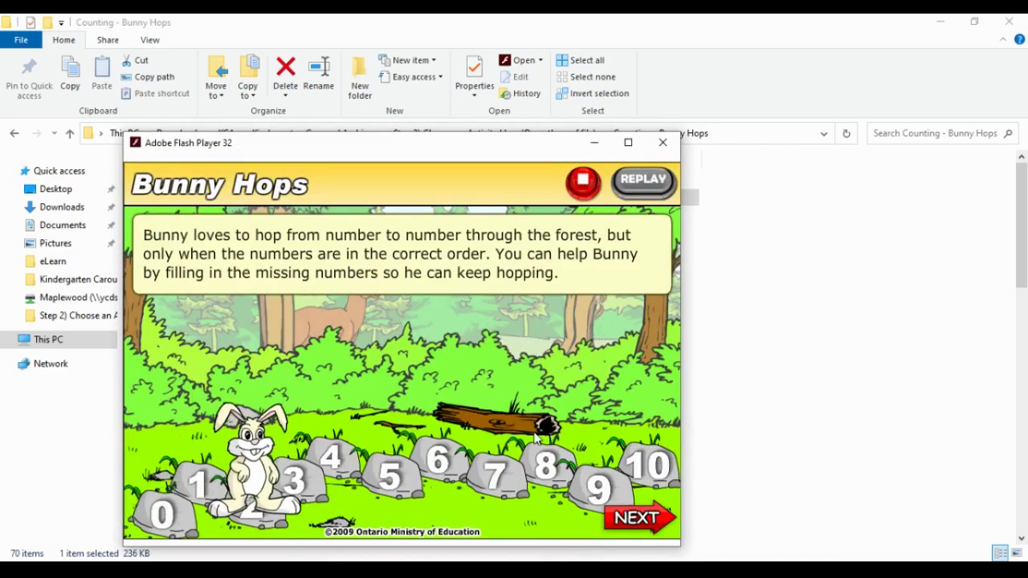
{"action": "left_click", "coordinate": [584, 186]}
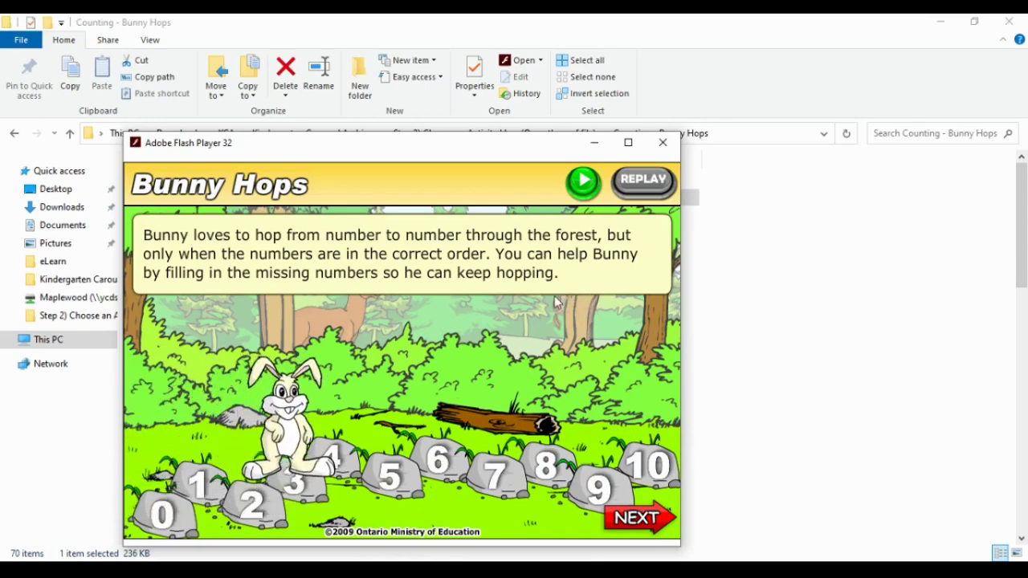
View the Bunny Hops activity with the player window maximized and restore the window to its smaller size.
{"action": "left_click", "coordinate": [628, 142]}
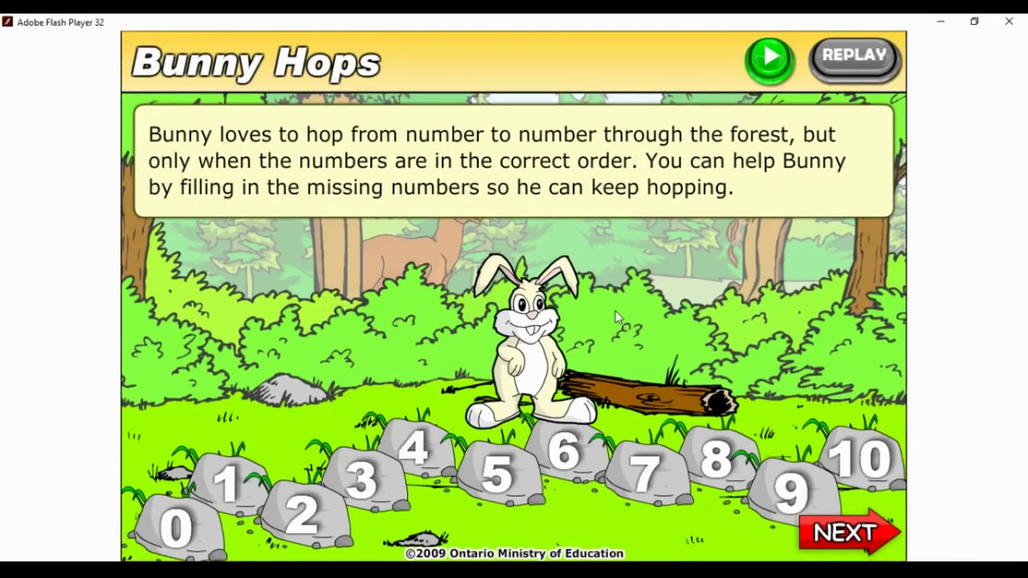
{"action": "left_click", "coordinate": [974, 26]}
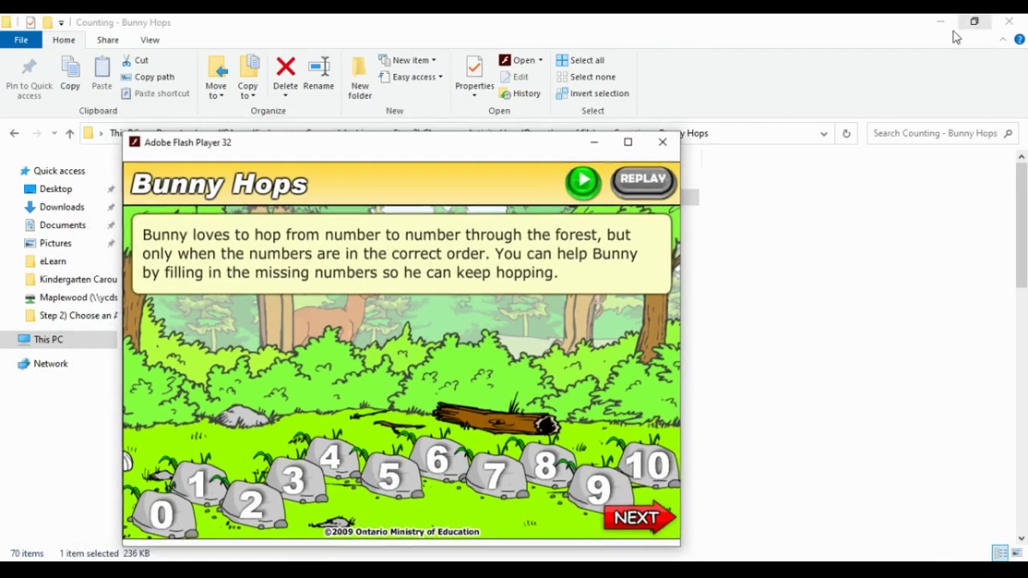
{"action": "left_click", "coordinate": [629, 143]}
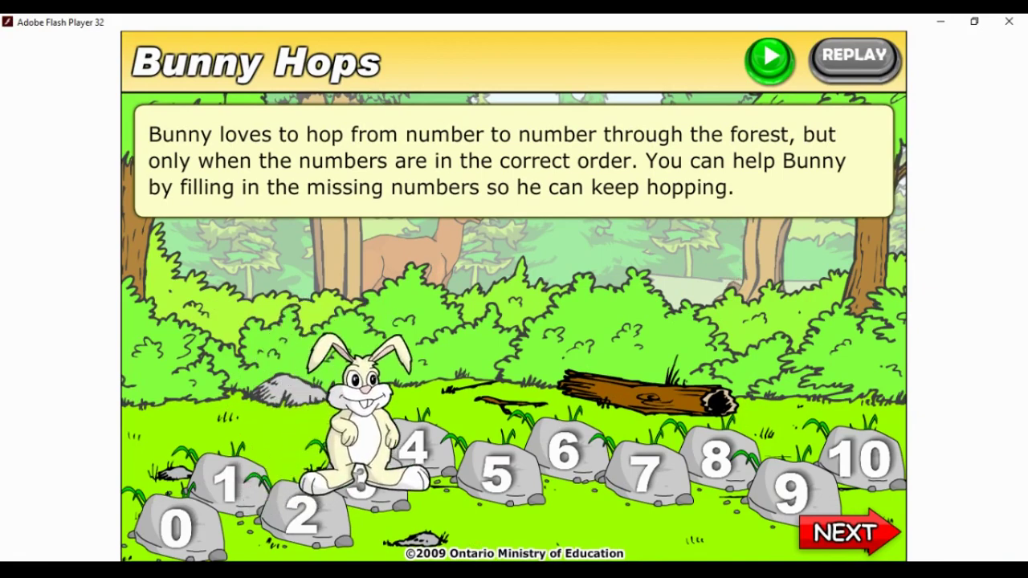
{"action": "mouse_move", "coordinate": [462, 572]}
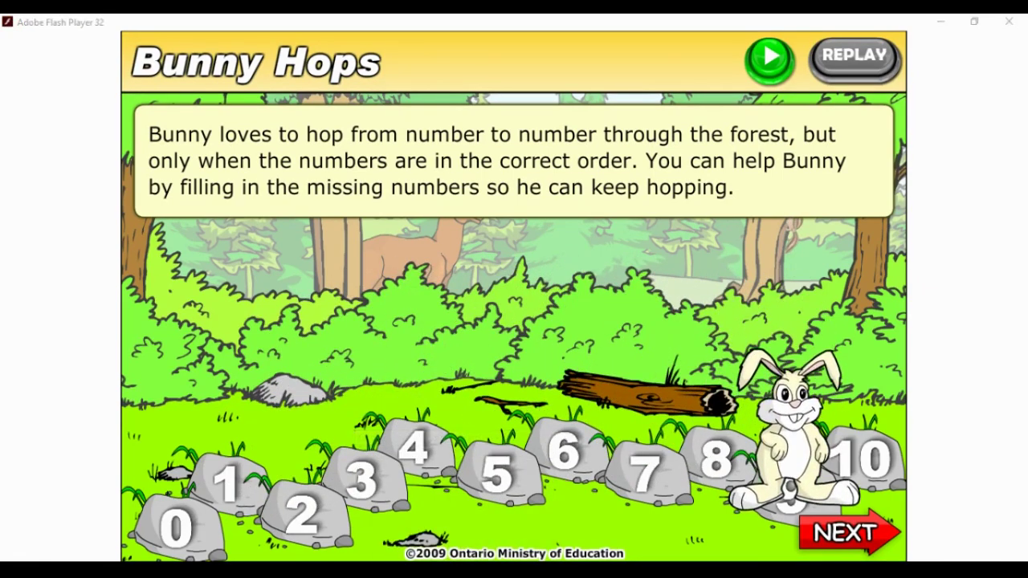
{"action": "left_click", "coordinate": [974, 22]}
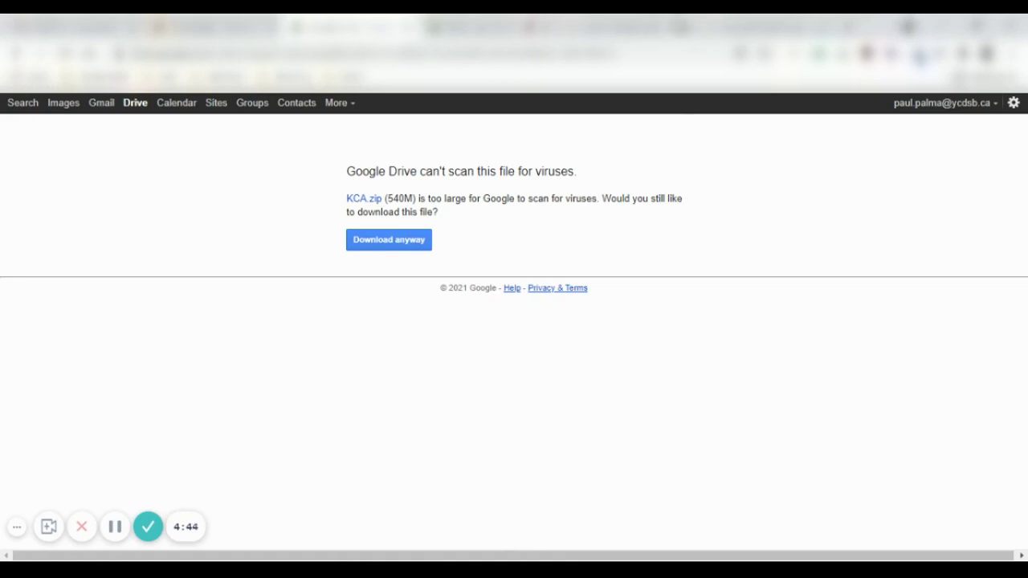
Switch to the Google Meet call, present the Adobe Flash Player 32 window, hide the sharing notice and reposition the player window.
{"action": "left_click", "coordinate": [482, 26]}
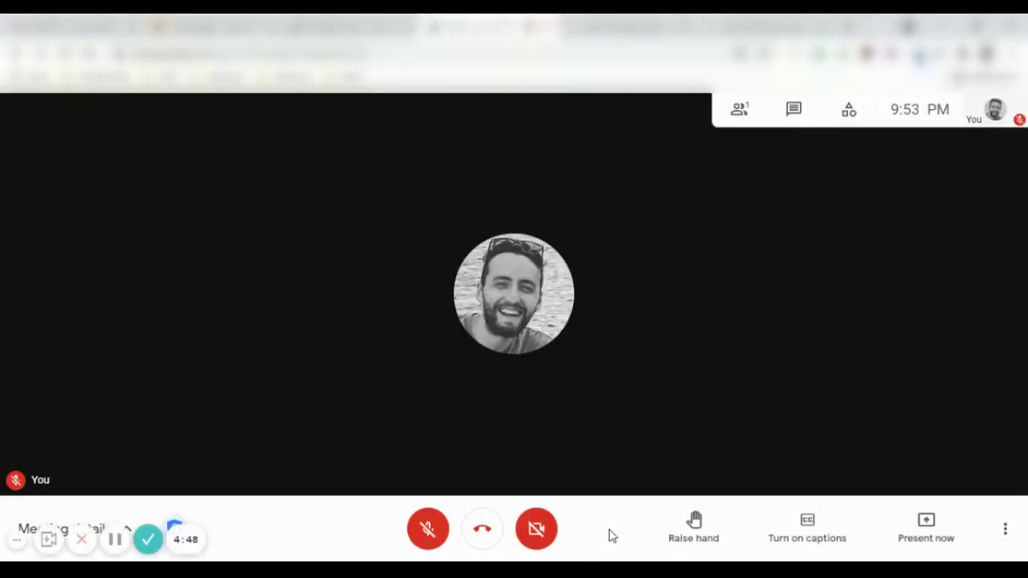
{"action": "left_click", "coordinate": [936, 527]}
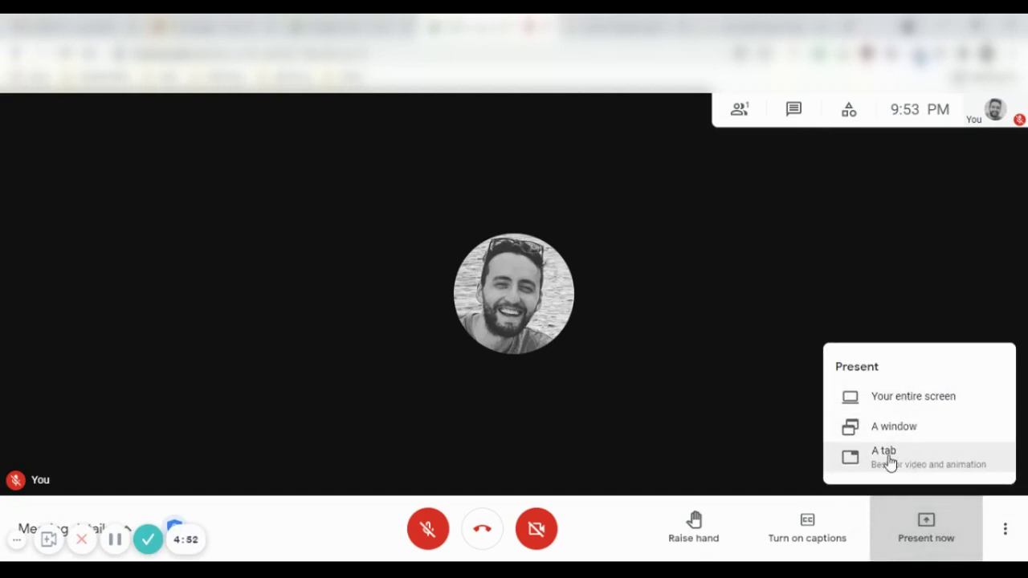
{"action": "left_click", "coordinate": [916, 430]}
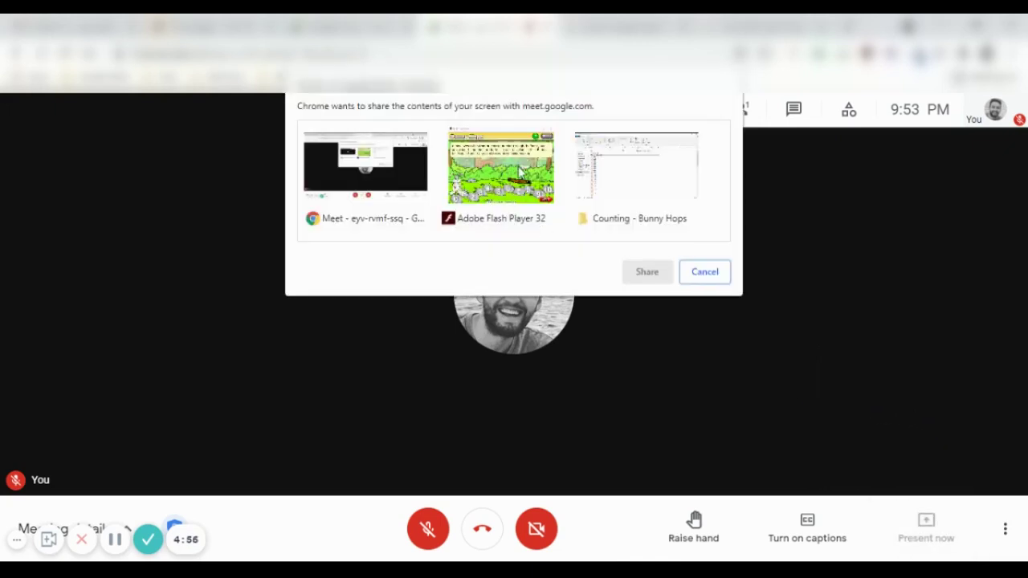
{"action": "left_click", "coordinate": [506, 181]}
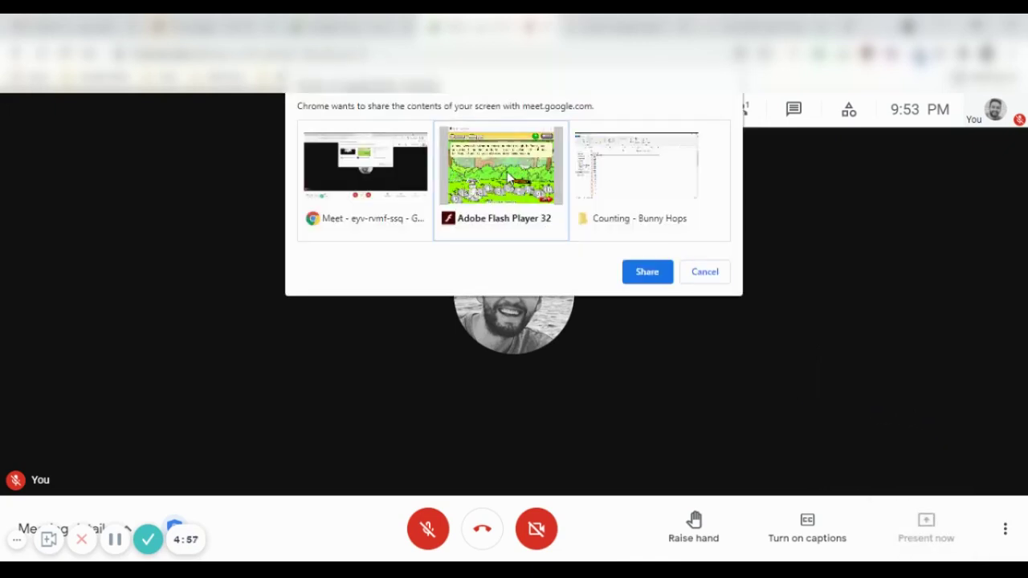
{"action": "left_click", "coordinate": [651, 275]}
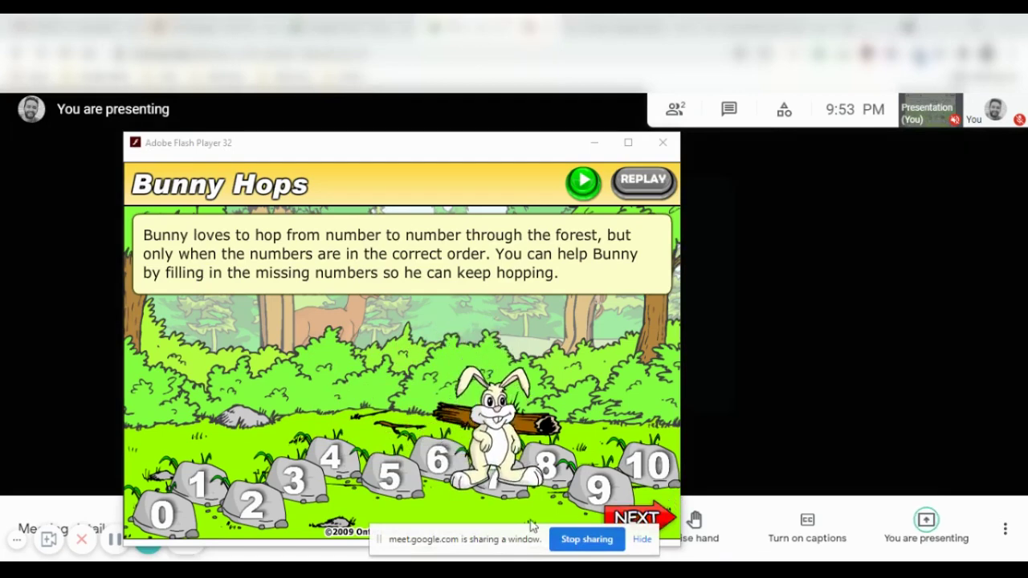
{"action": "left_click", "coordinate": [641, 539]}
{"action": "left_click_drag", "start_coordinate": [502, 157], "coordinate": [528, 143]}
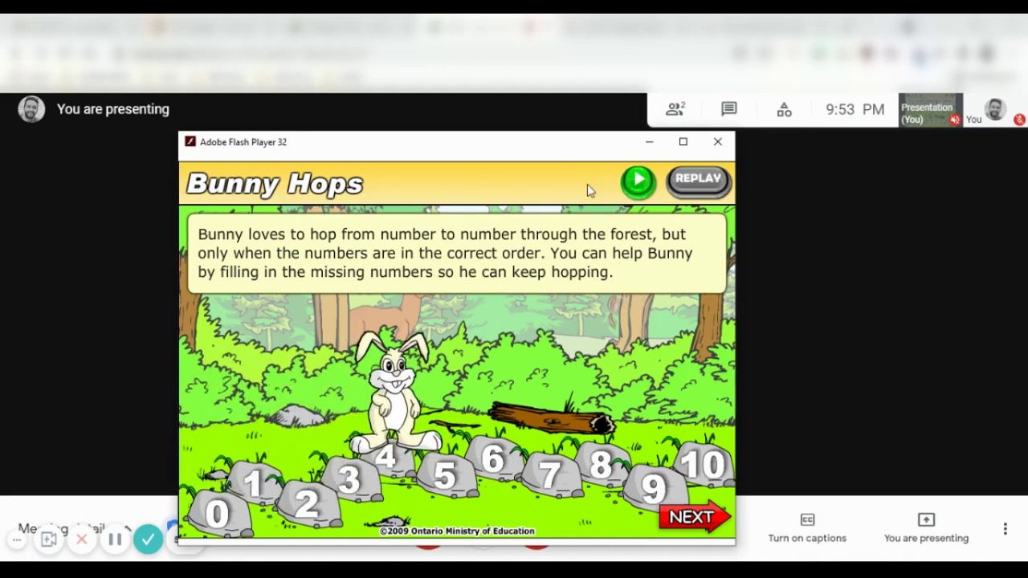
Minimize the Flash Player window and stop presenting it in the meeting.
{"action": "left_click", "coordinate": [932, 535]}
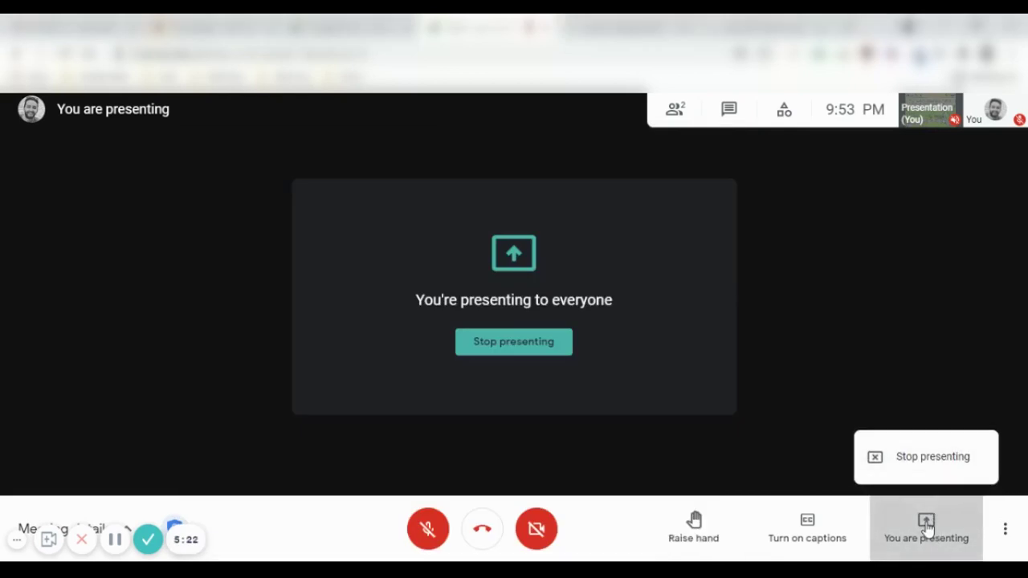
{"action": "left_click", "coordinate": [927, 523]}
{"action": "key", "text": "alt+Tab"}
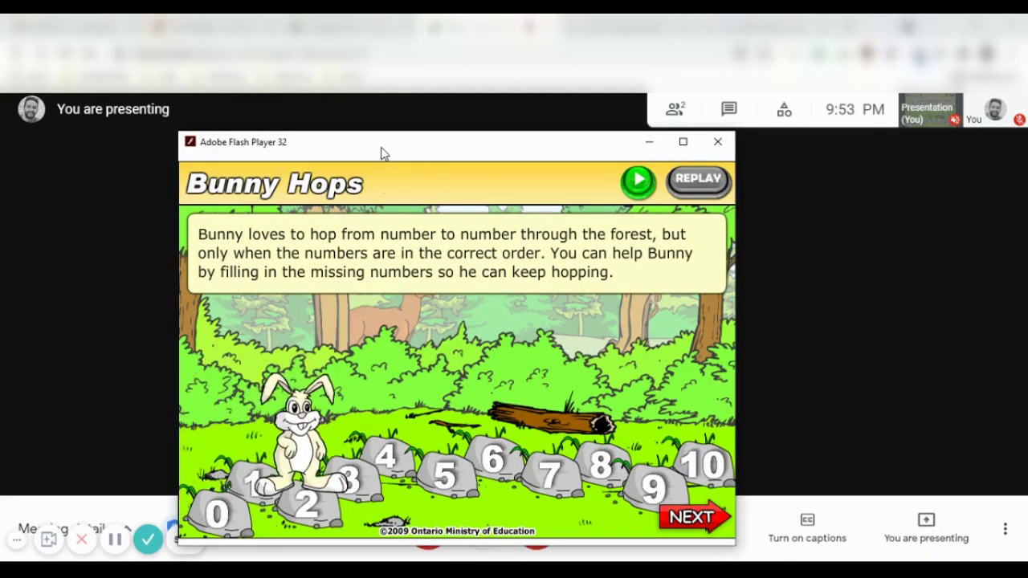
{"action": "left_click", "coordinate": [649, 142]}
{"action": "left_click", "coordinate": [924, 534]}
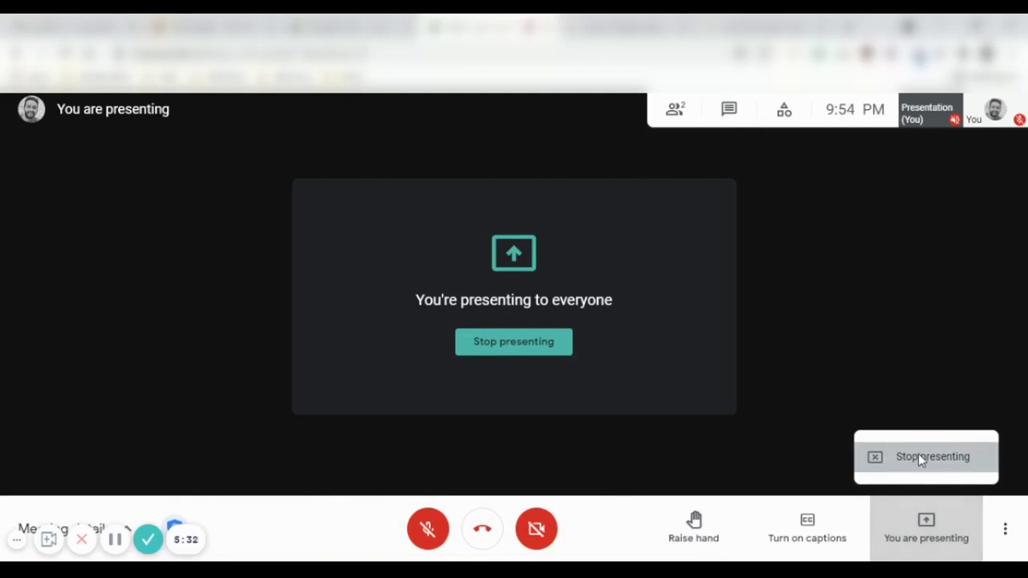
{"action": "left_click", "coordinate": [921, 461]}
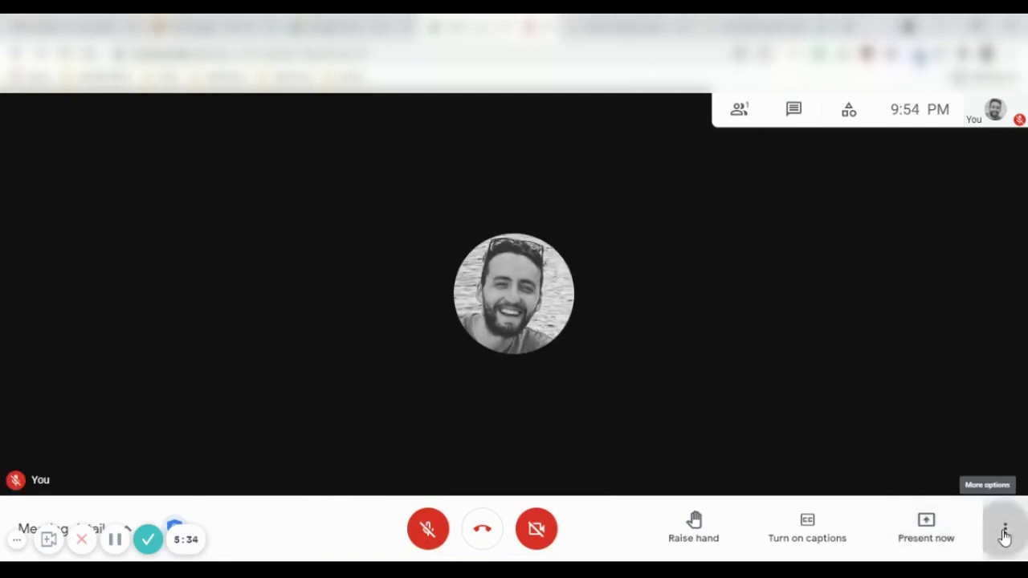
Set the meeting's microphone to Stereo Mix (Realtek(R) Audio) in the audio settings.
{"action": "left_click", "coordinate": [1004, 530]}
{"action": "left_click", "coordinate": [890, 487]}
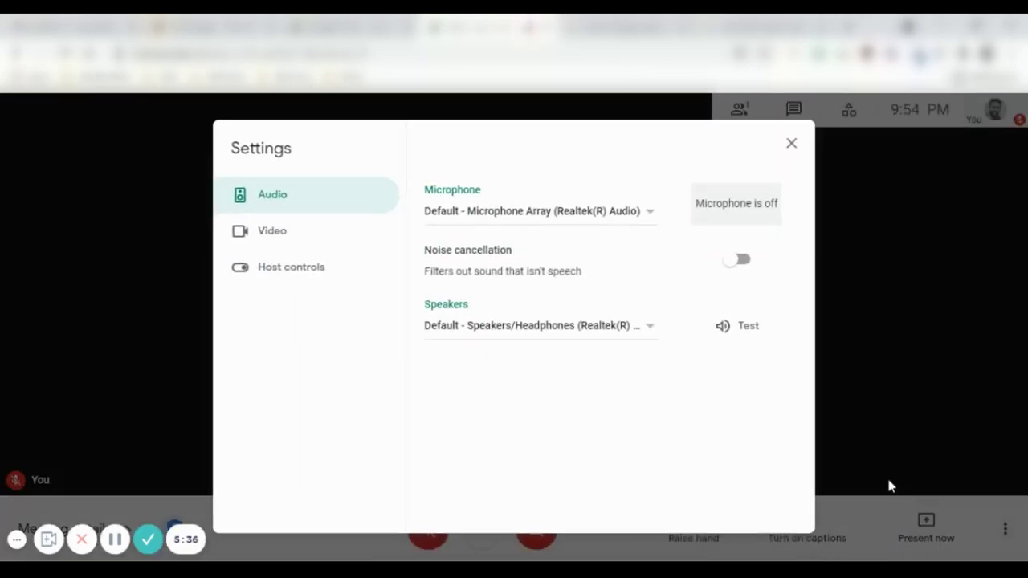
{"action": "left_click", "coordinate": [547, 217]}
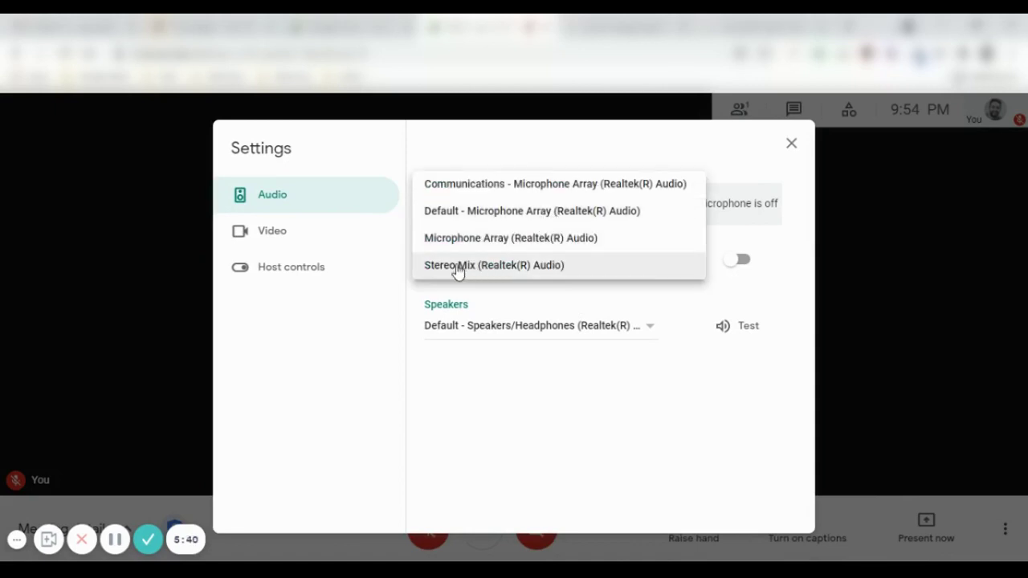
{"action": "left_click", "coordinate": [506, 268]}
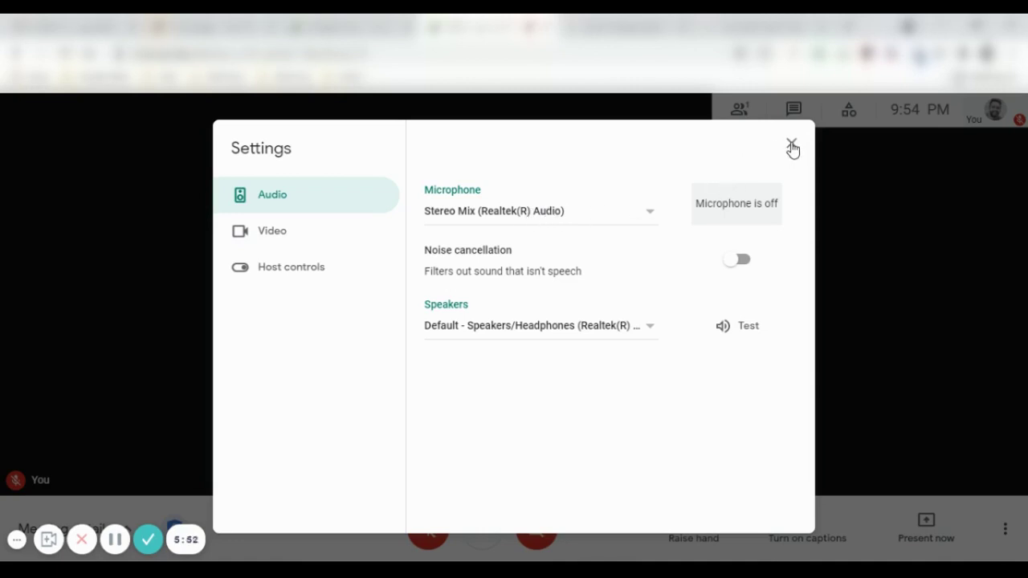
Set the microphone back to Default - Microphone Array (Realtek(R) Audio), close the settings and return to the Bunny Hops player window.
{"action": "left_click", "coordinate": [540, 213]}
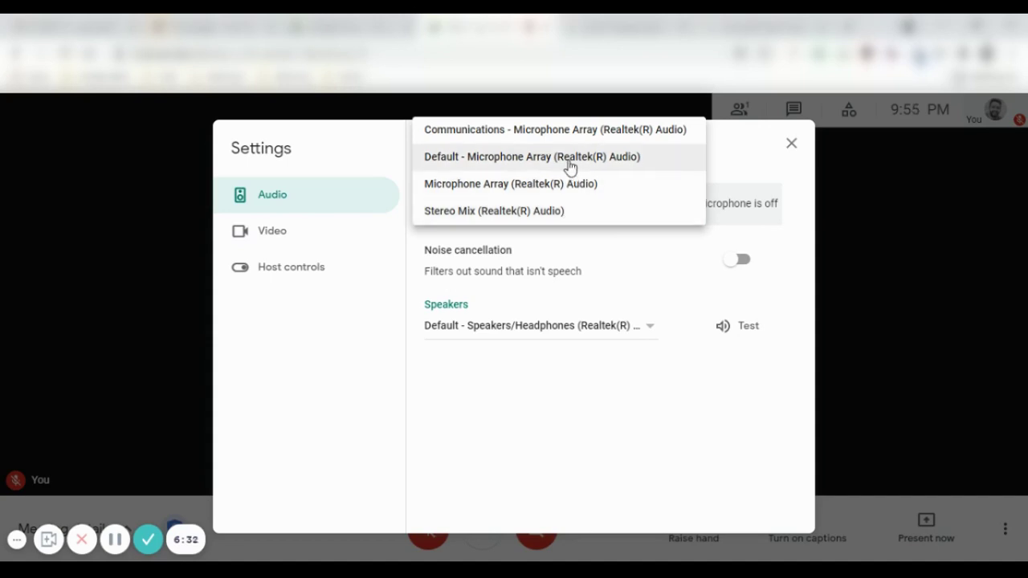
{"action": "left_click", "coordinate": [634, 158]}
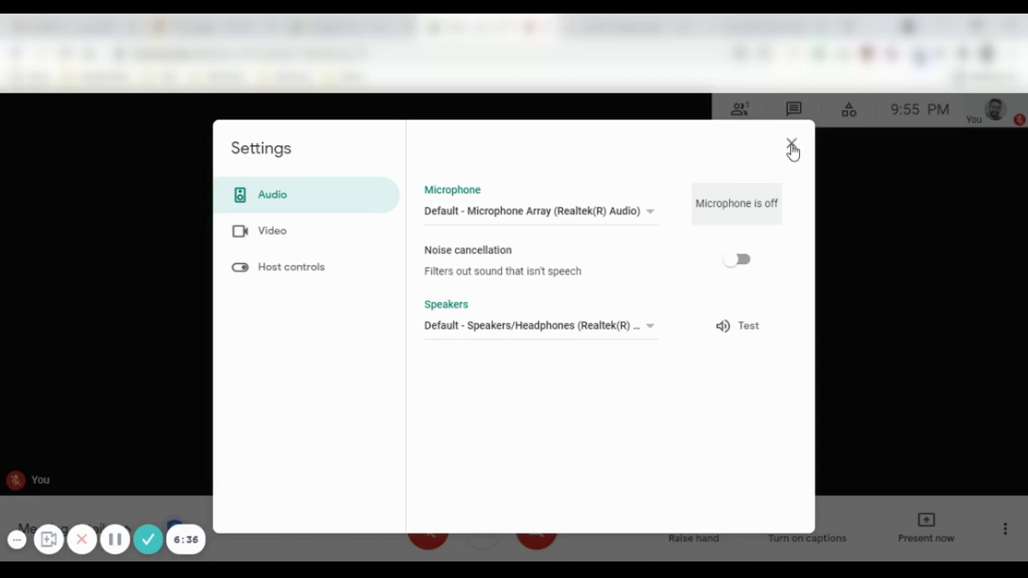
{"action": "left_click", "coordinate": [792, 146]}
{"action": "key", "text": "alt+Tab"}
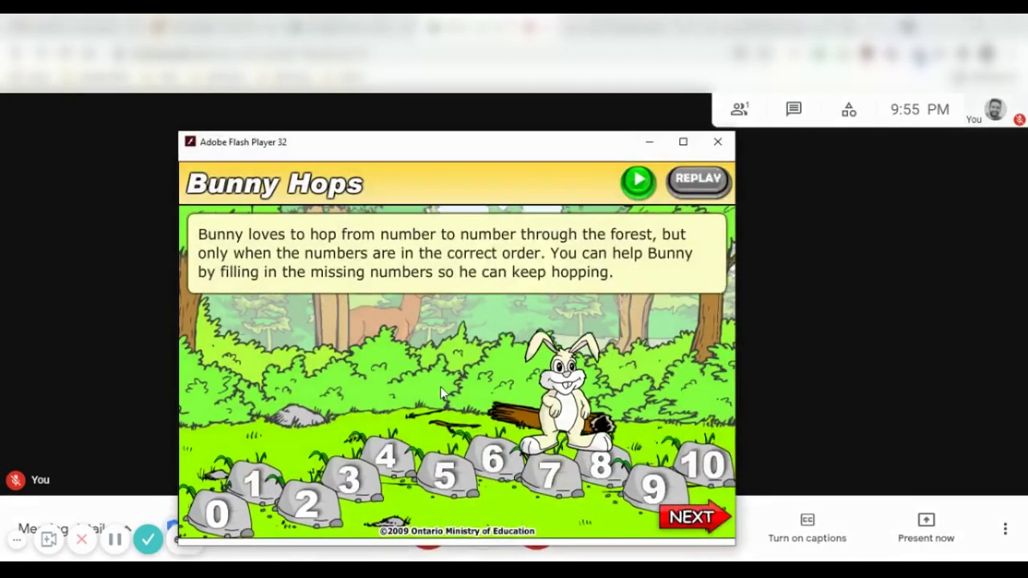